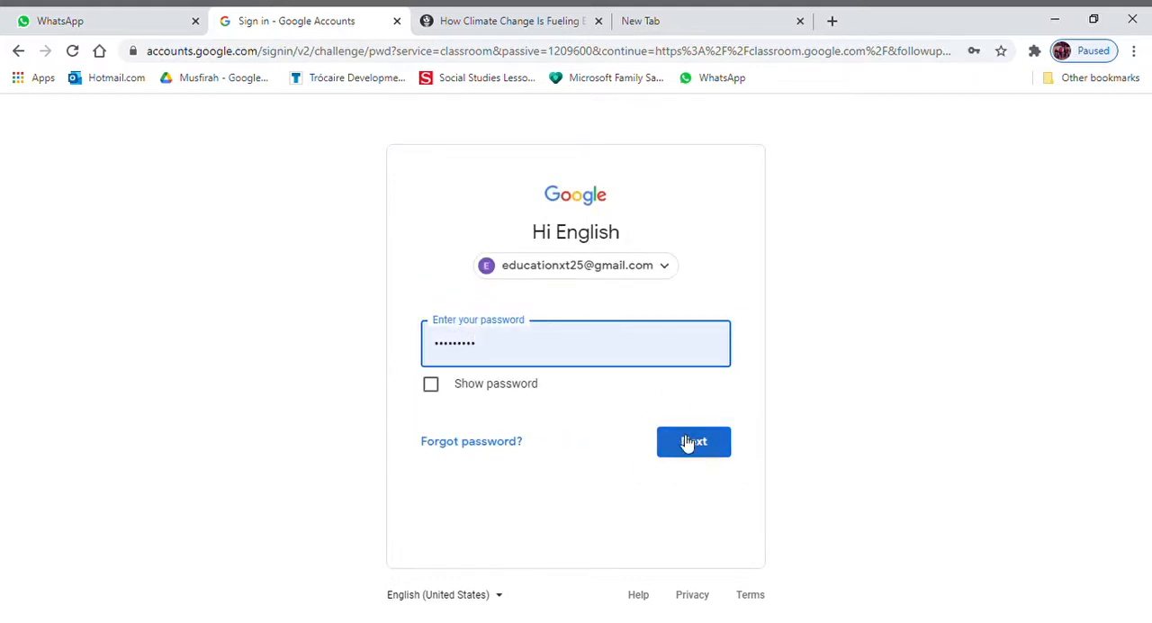
- Submit the sign-in with the account password already filled in and open Google Classroom
click(683, 441)
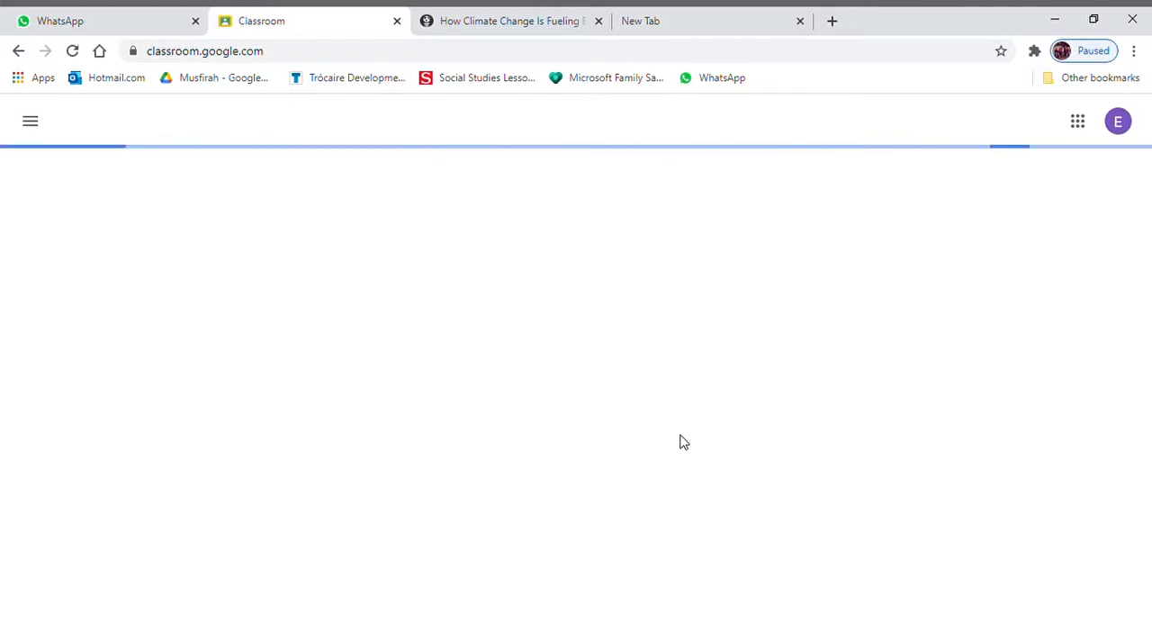
click(1077, 126)
scroll(1067, 450, down, 5)
click(1116, 370)
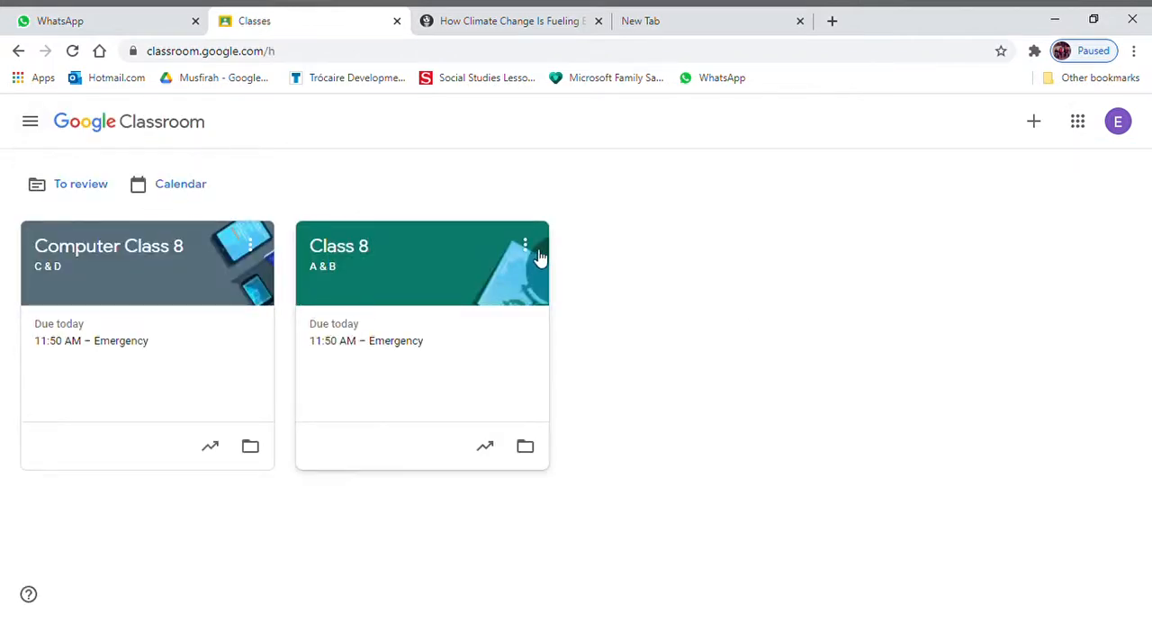
- Start creating a new class and accept the notice about not using Classroom at a school with students
click(1037, 122)
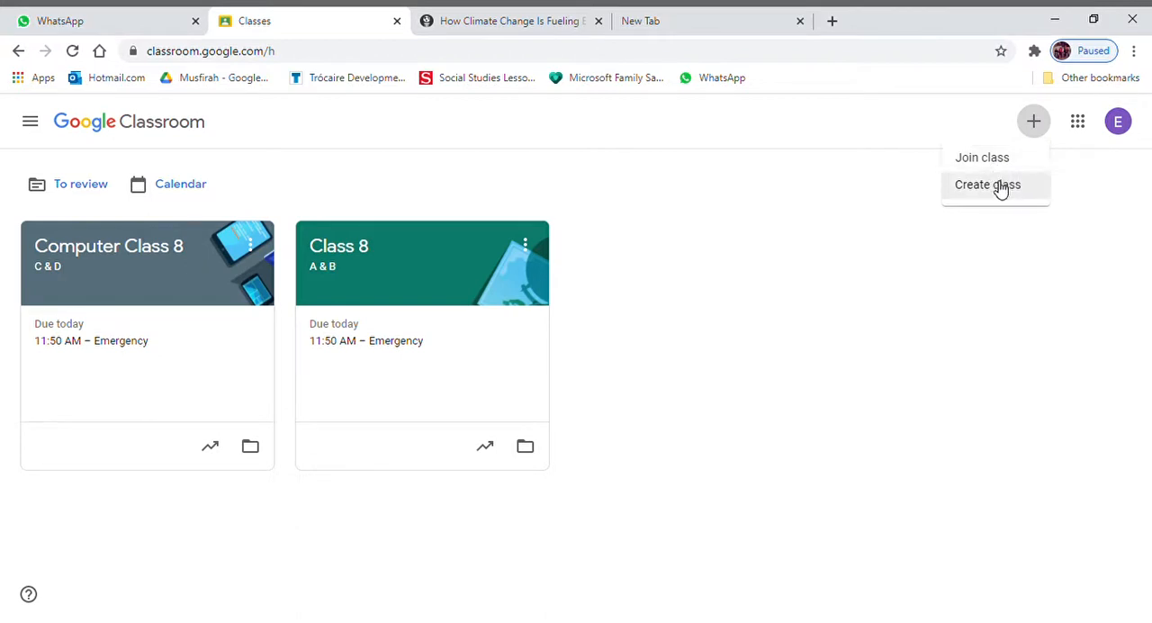
click(1000, 186)
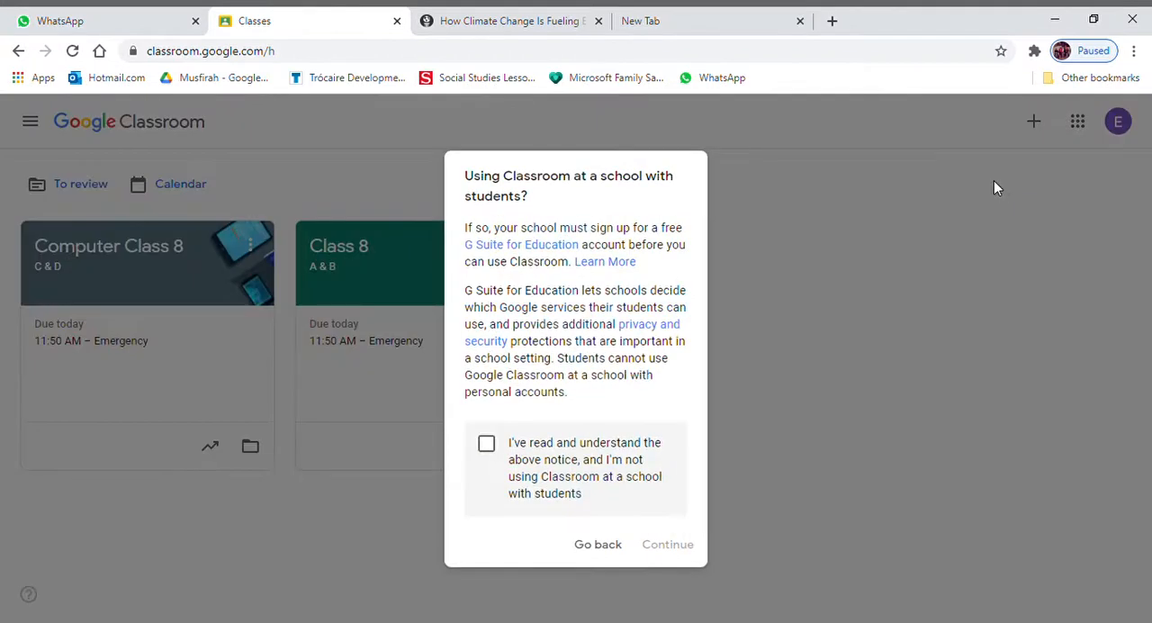
click(519, 457)
click(670, 543)
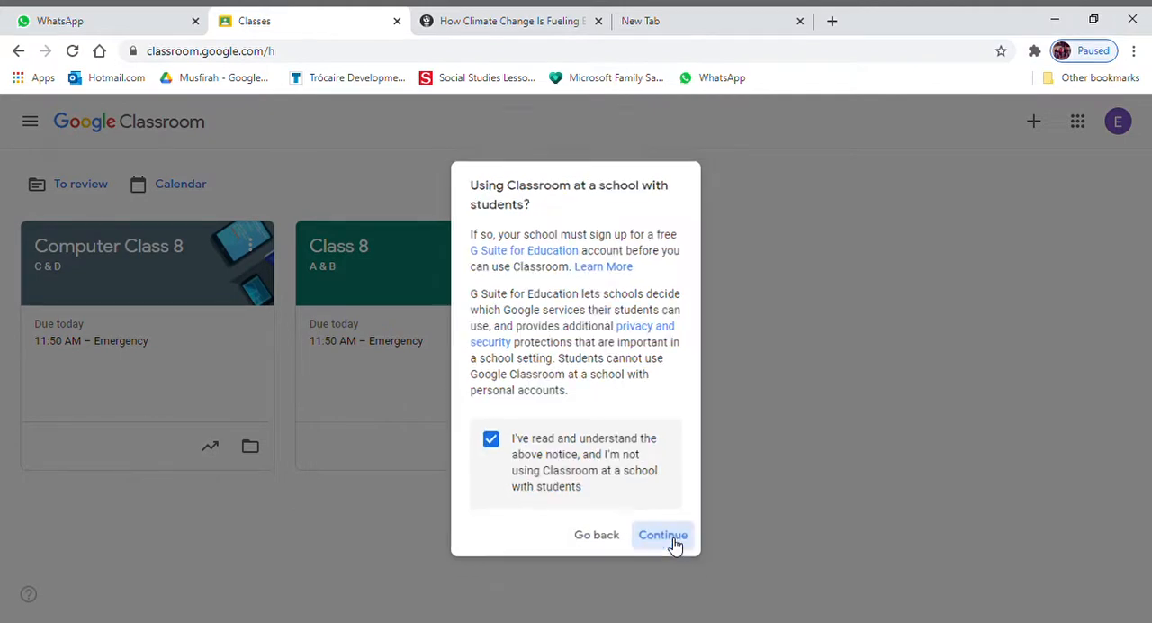
- Create the class named "Demo class" with section A, subject English and room 1
click(395, 281)
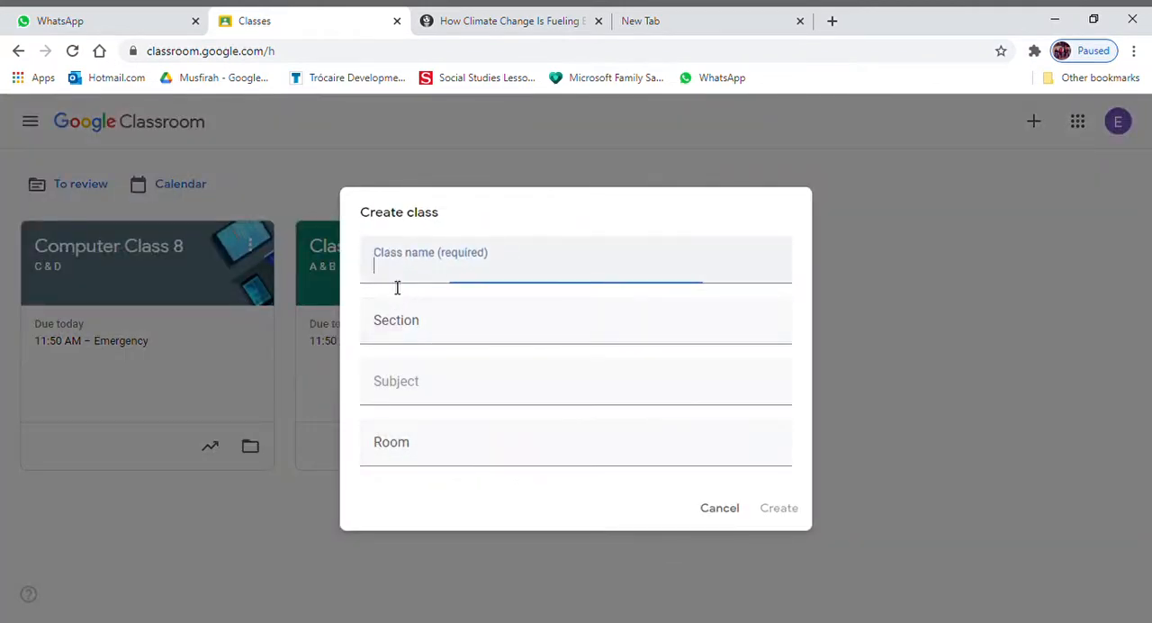
text(Demo )
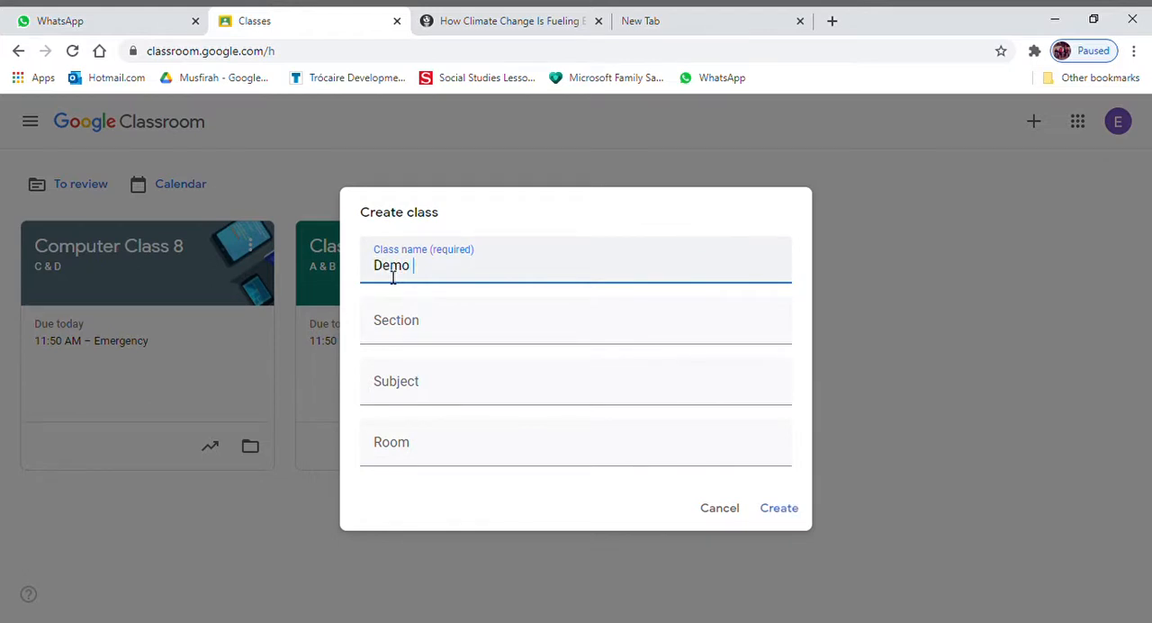
text(class)
click(419, 333)
text(A)
click(408, 401)
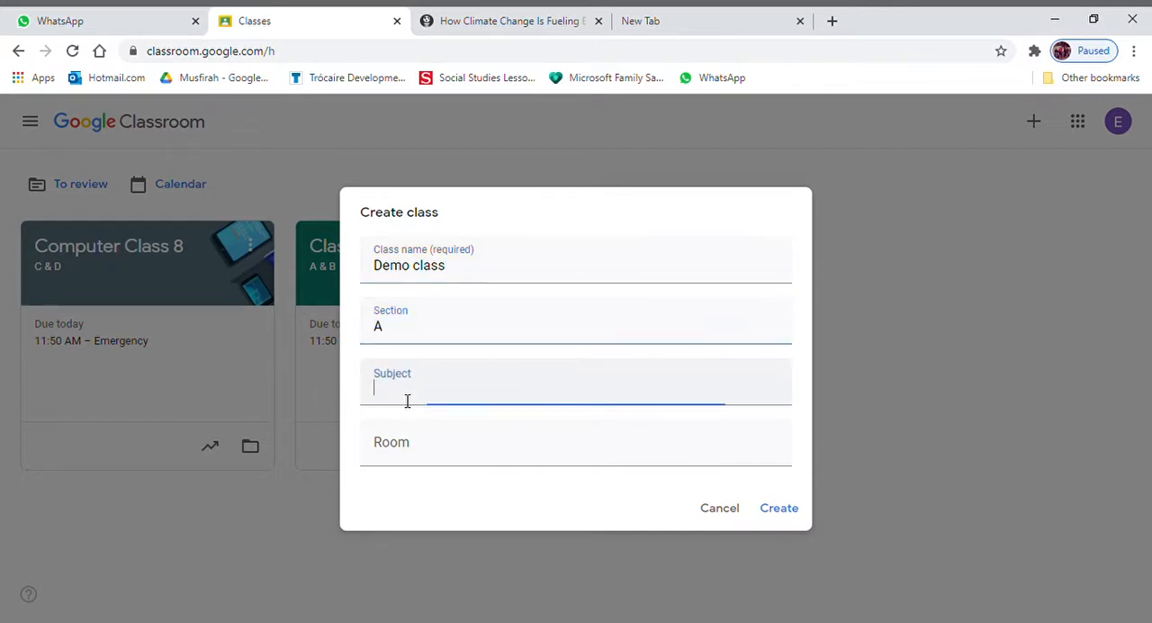
text(English)
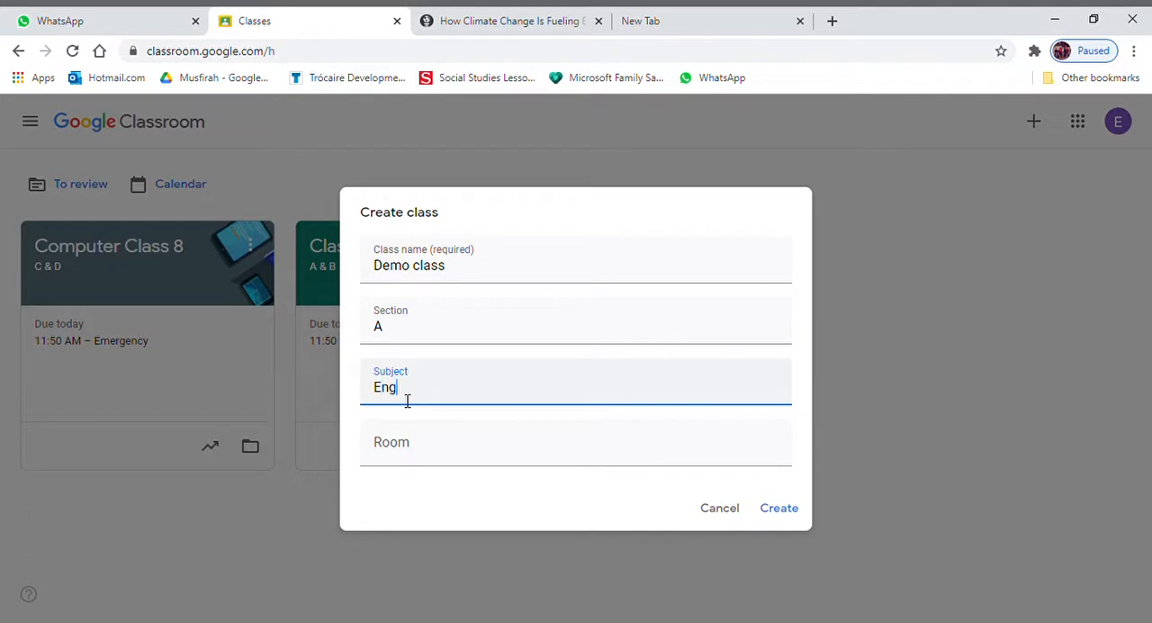
click(411, 457)
text(1)
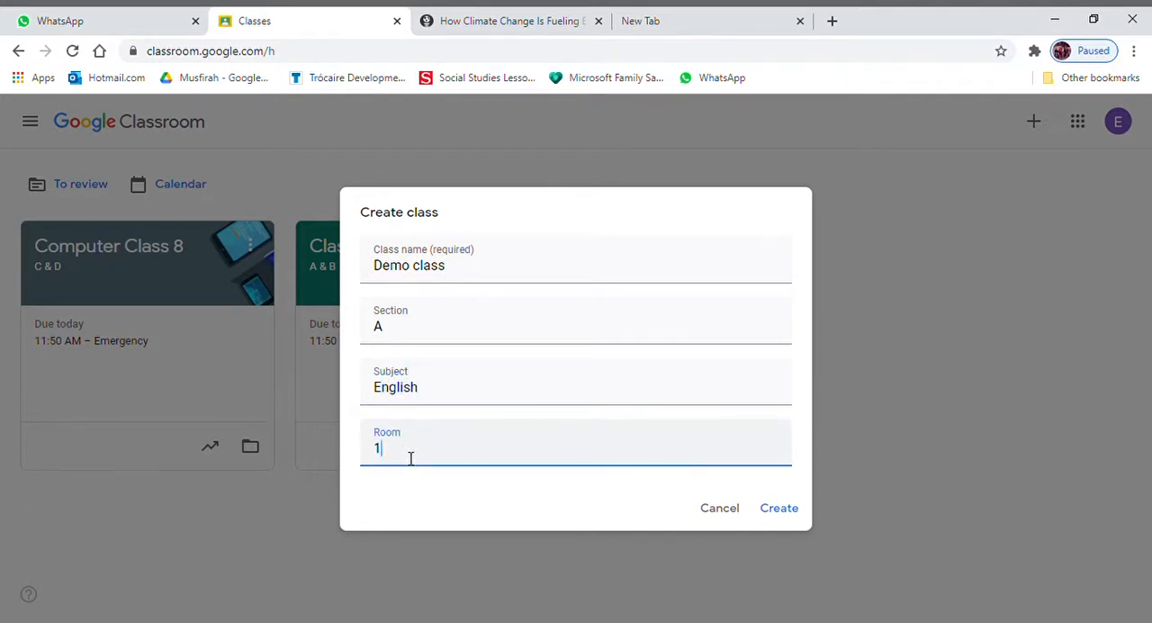
click(790, 512)
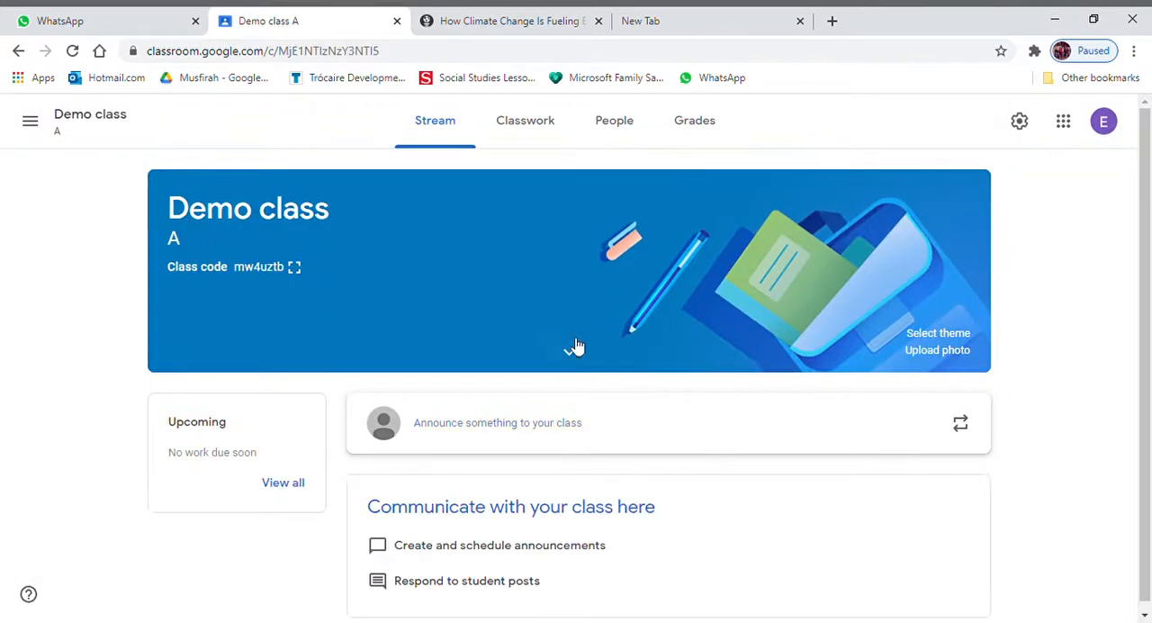
- View the enlarged class code of Demo class and close it again
click(295, 267)
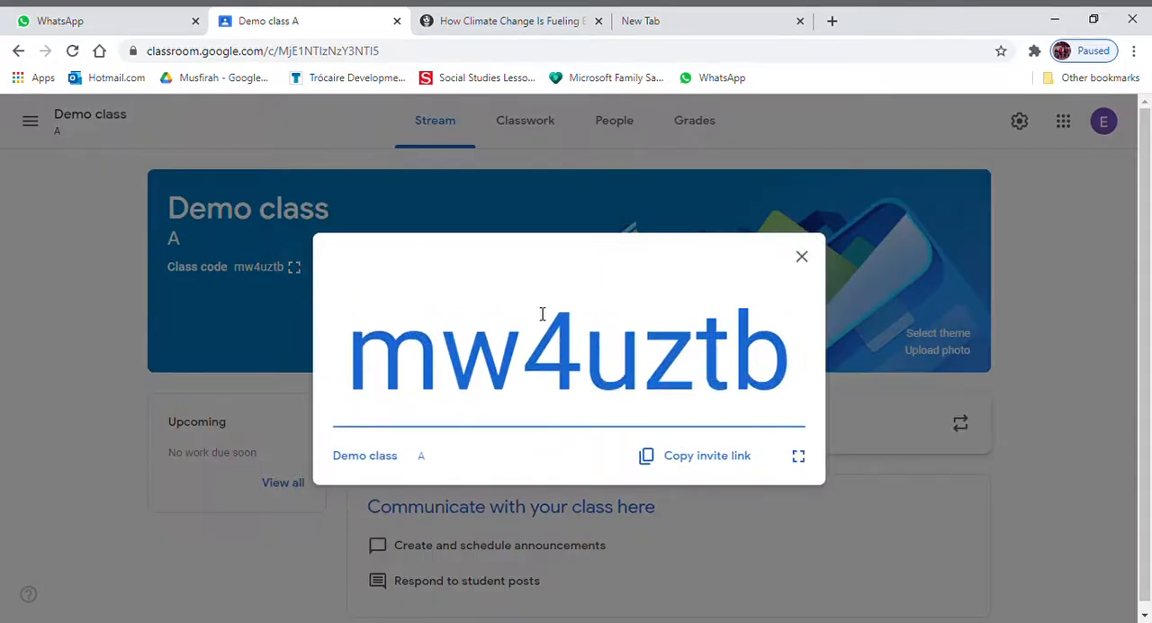
click(215, 244)
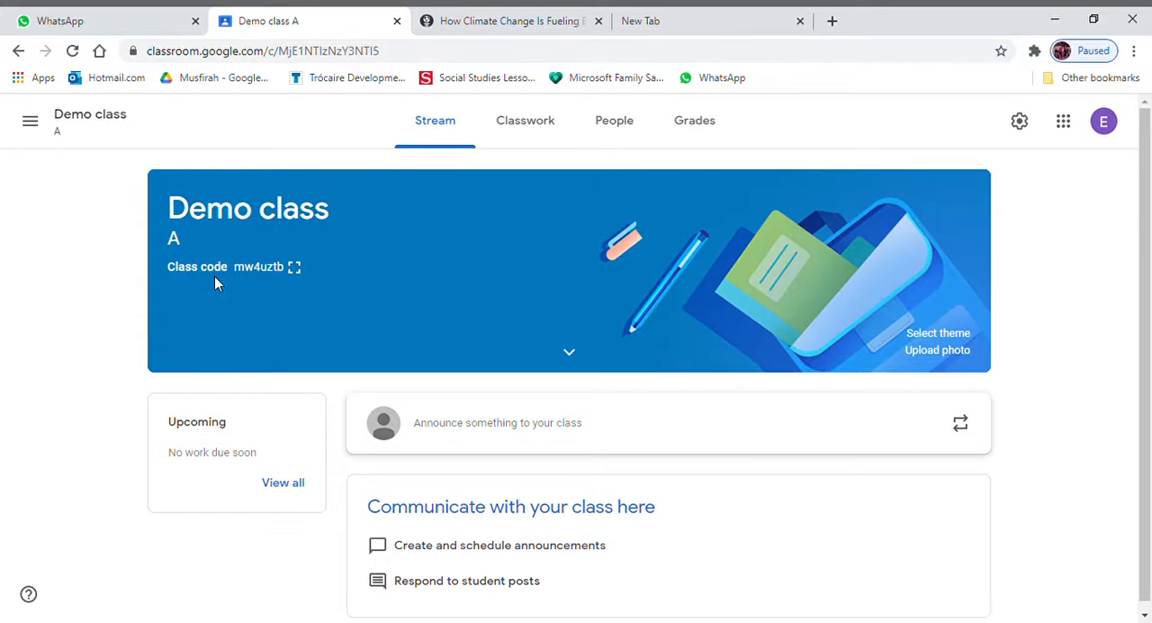
click(295, 269)
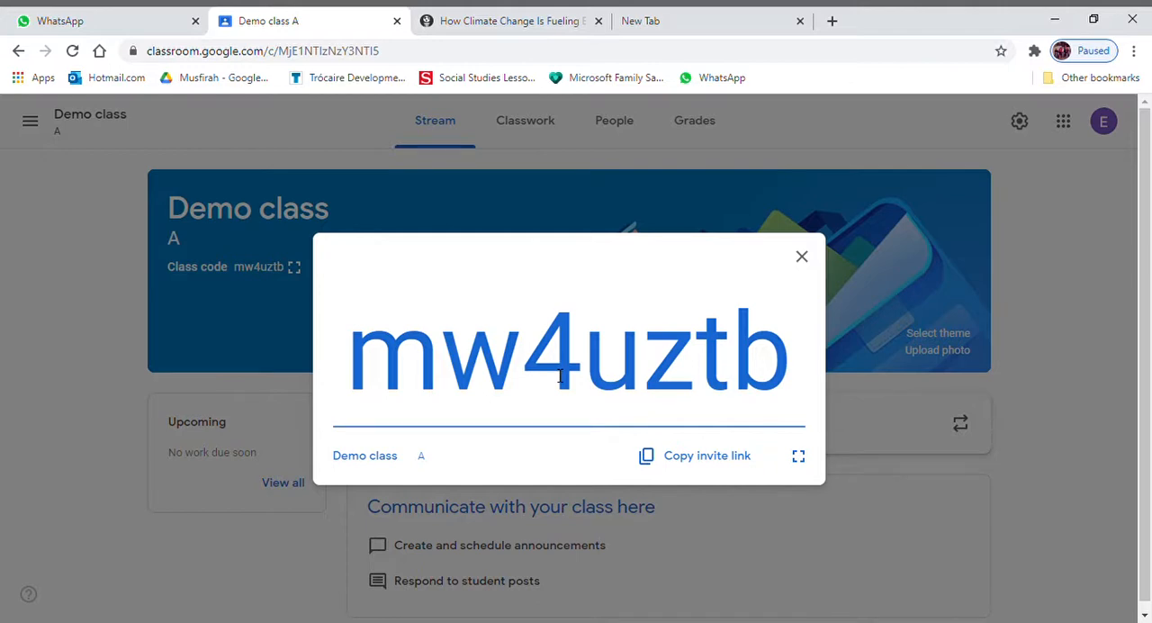
click(802, 259)
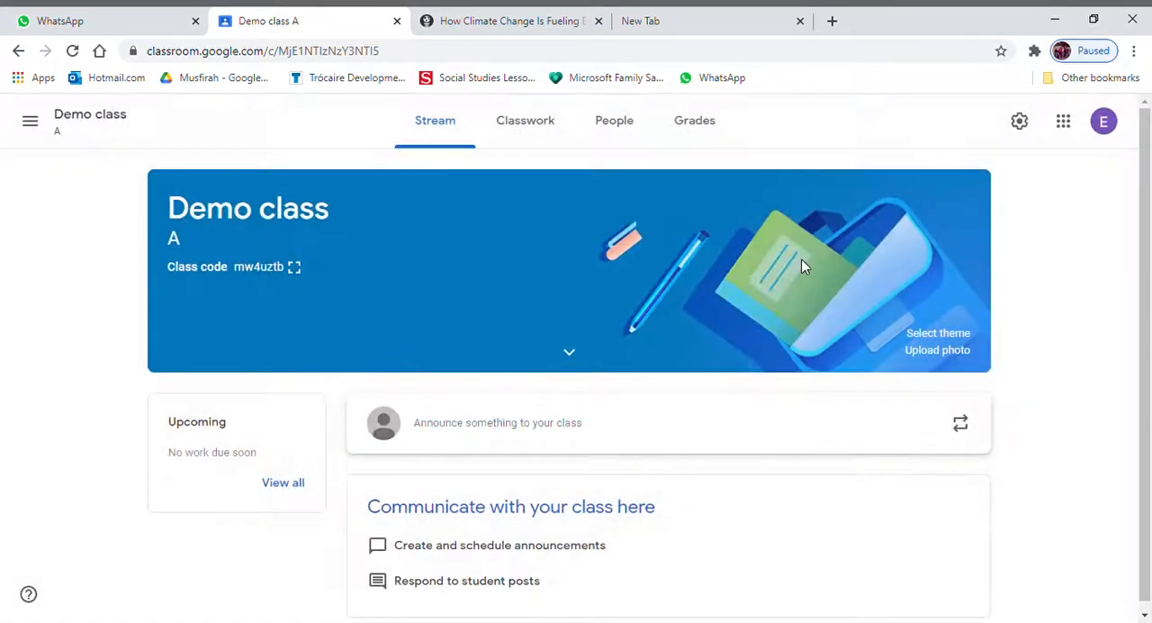
- Start a new assignment in the classwork of Demo class and title it "Demonstration"
scroll(503, 314, down, 1)
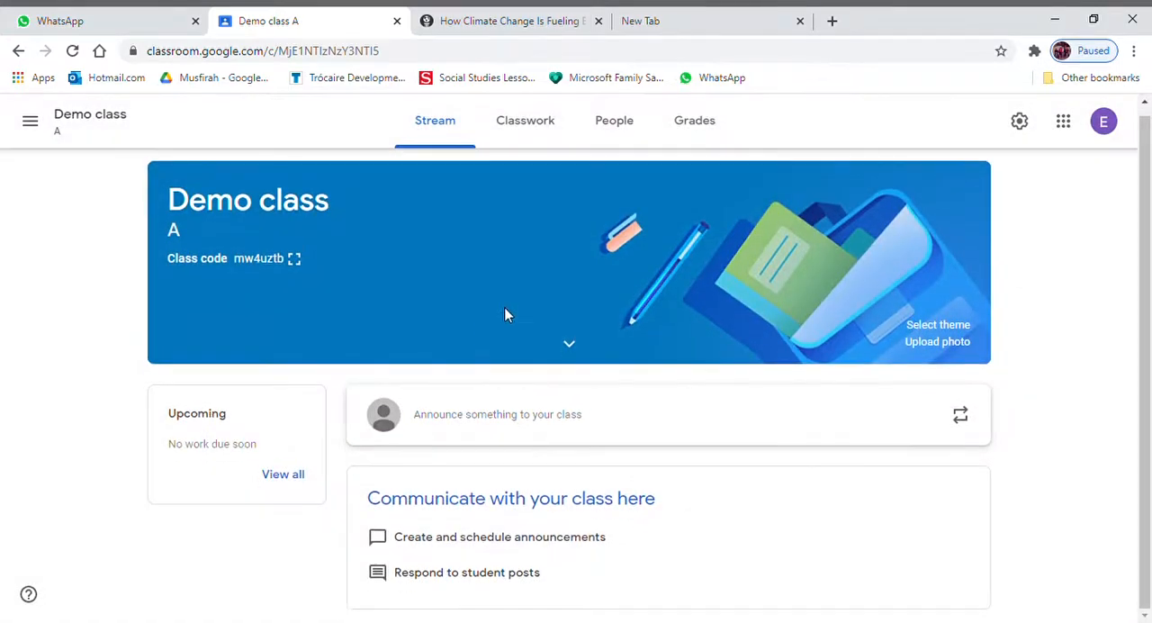
scroll(504, 314, up, 1)
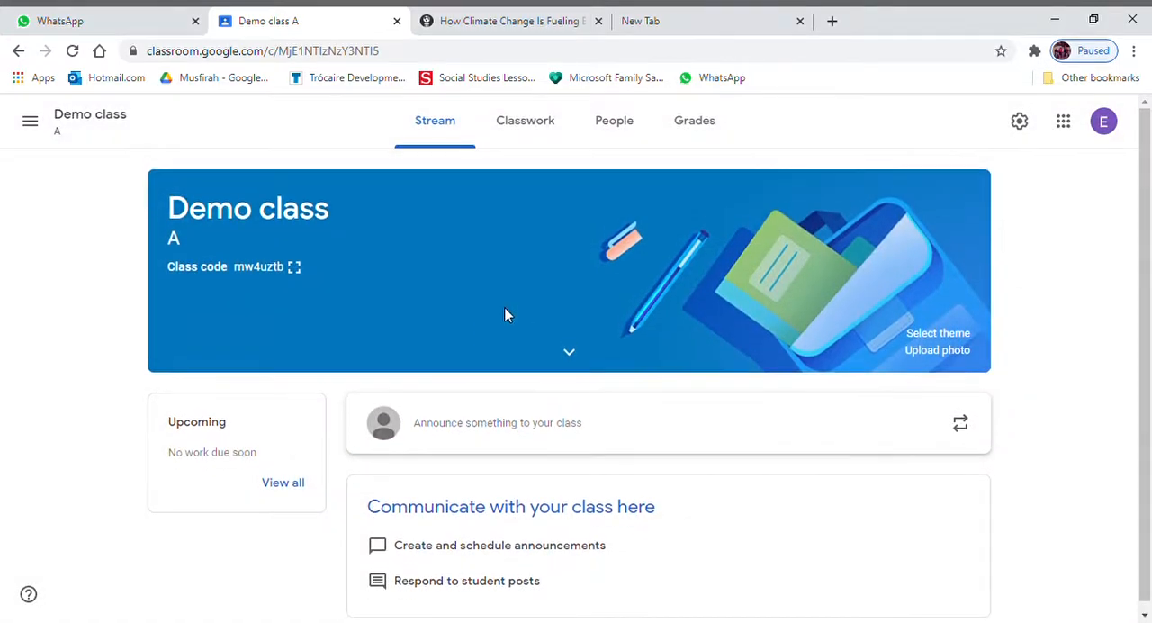
click(538, 128)
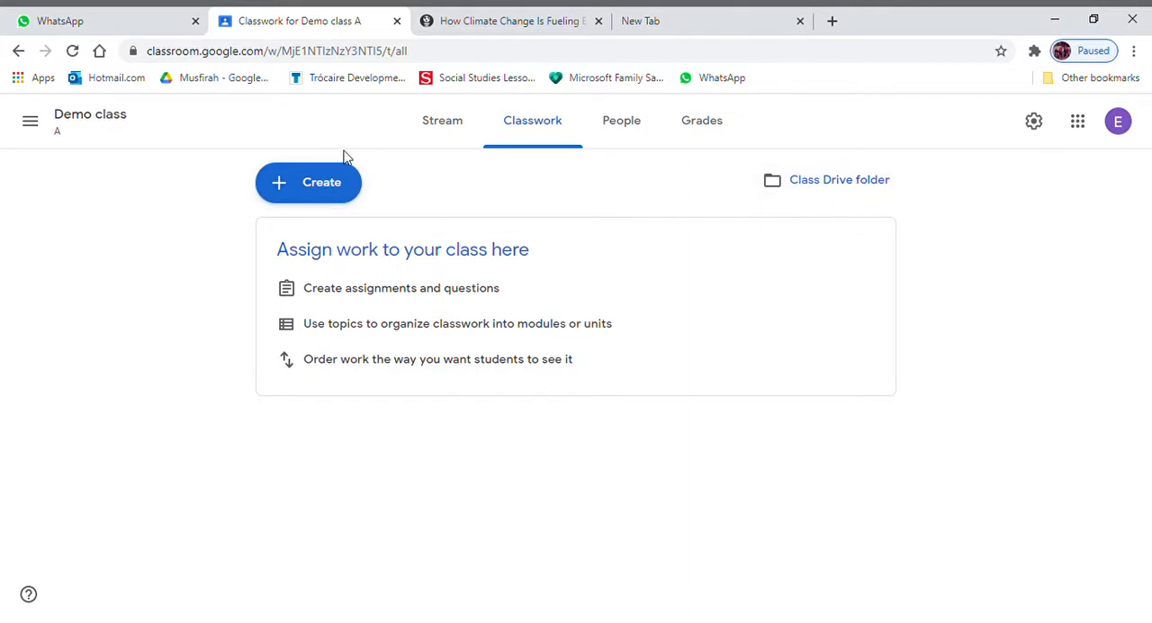
click(326, 200)
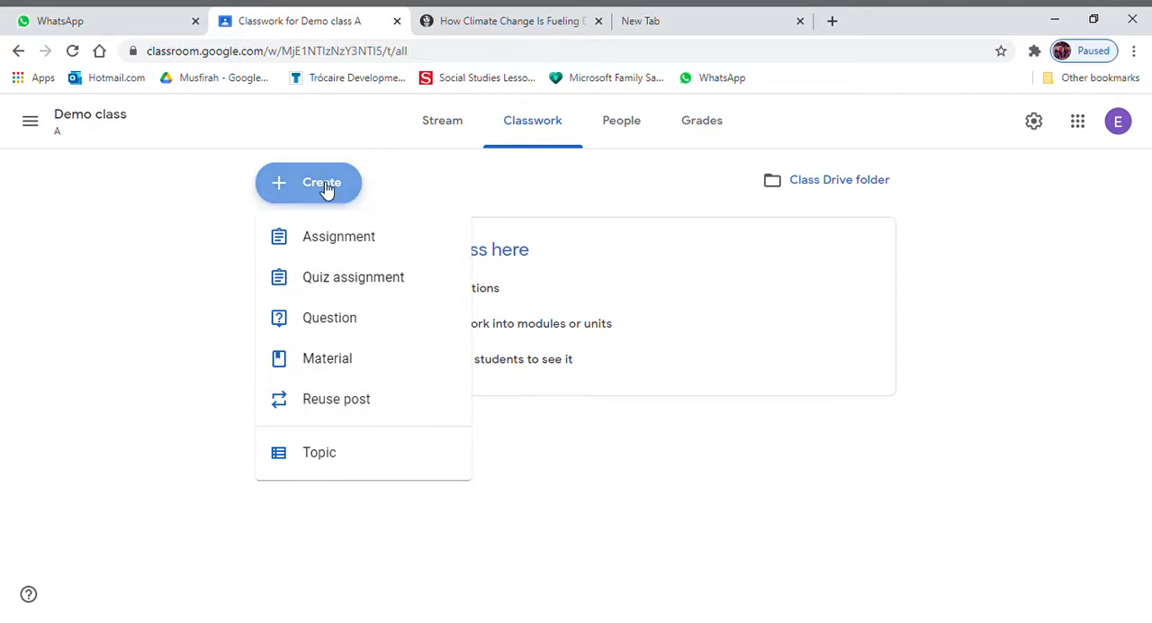
click(340, 241)
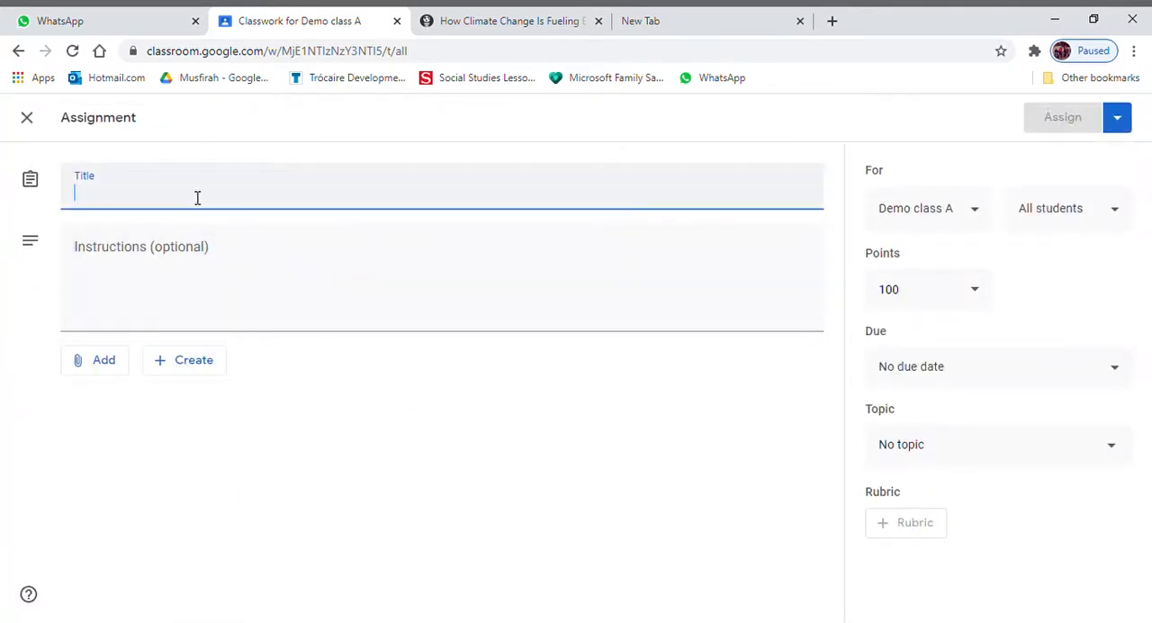
text(De)
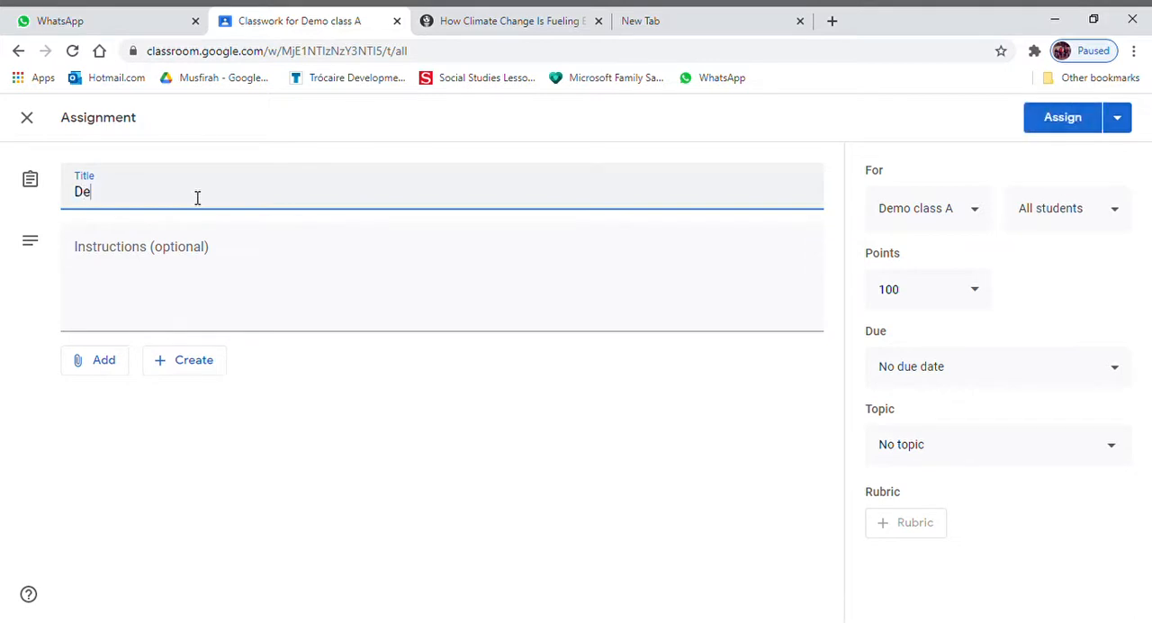
text(monstar)
key(BackSpace)
key(BackSpace)
text(ration)
- Enter "You have to try!" as the assignment's instructions
click(162, 248)
text(You have to try)
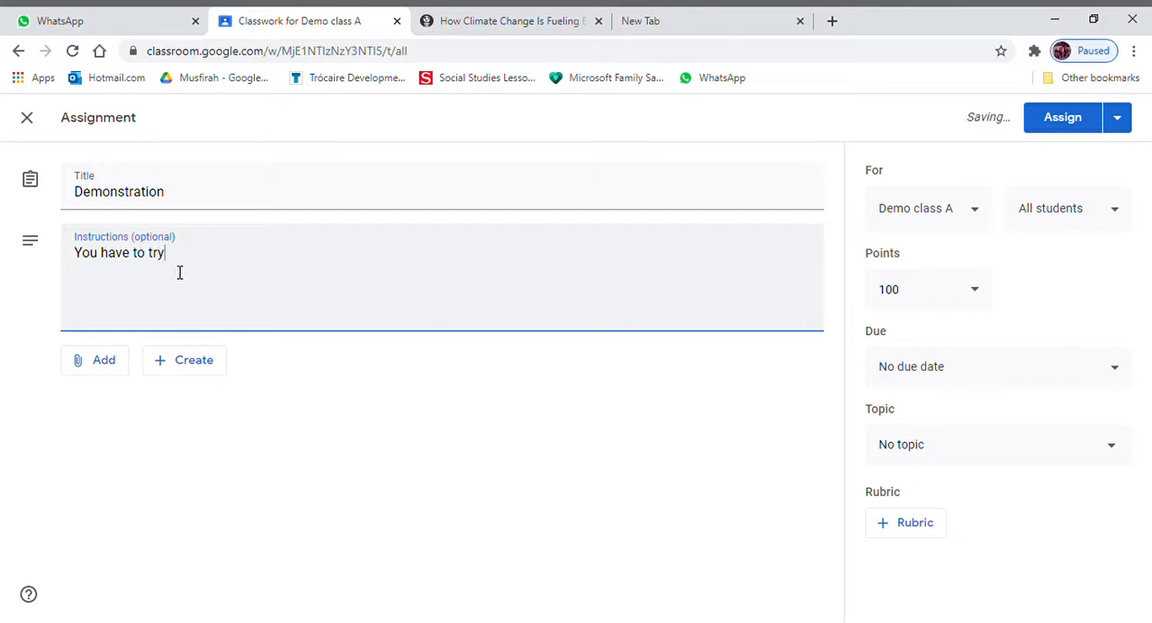
text(!)
- Try to attach the syllabus file from the computer to the assignment
click(113, 362)
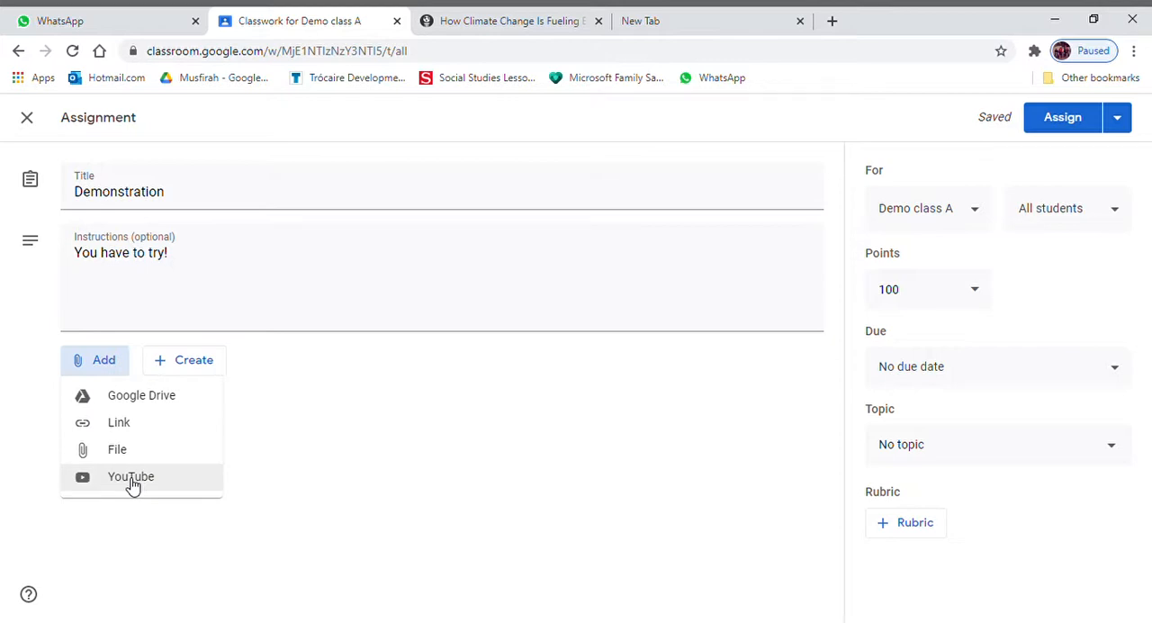
click(115, 460)
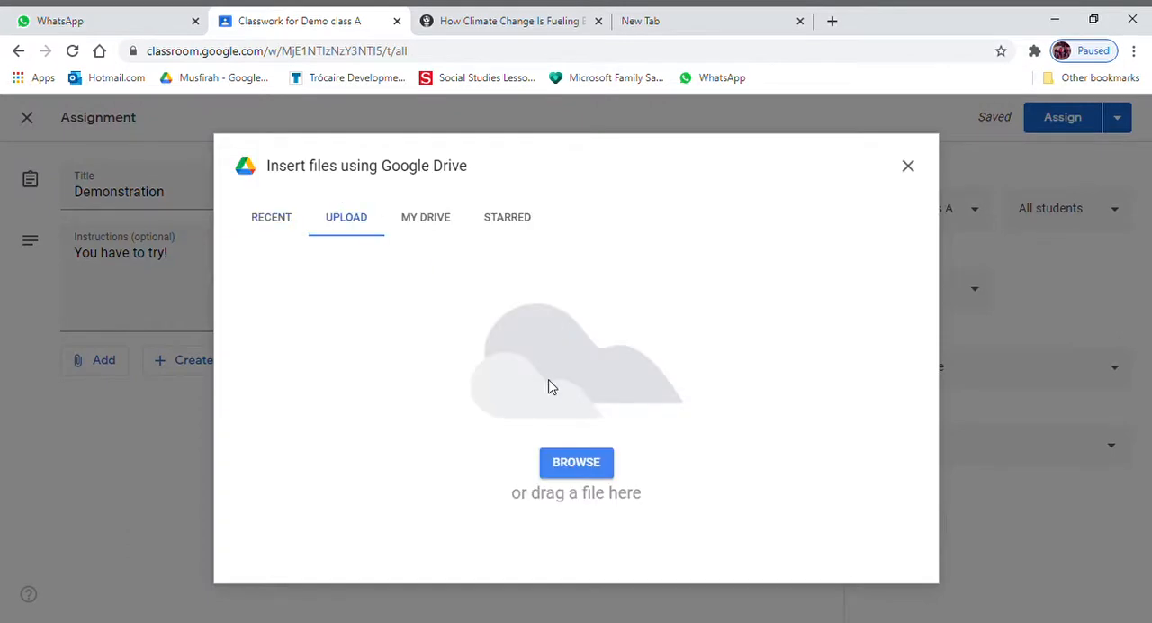
click(580, 463)
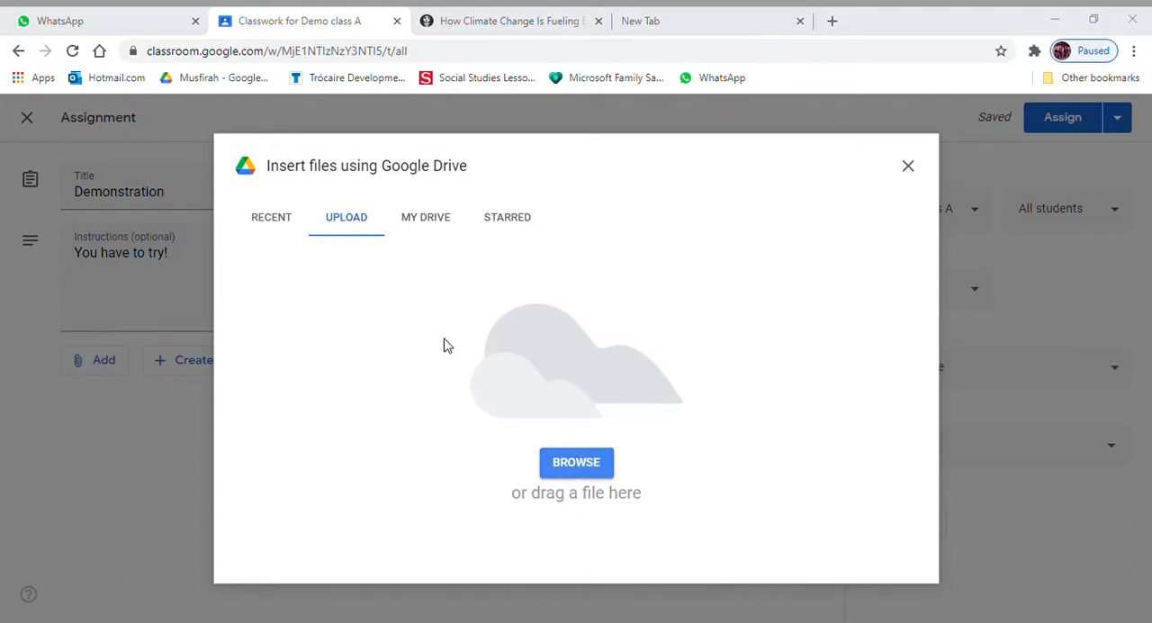
click(440, 392)
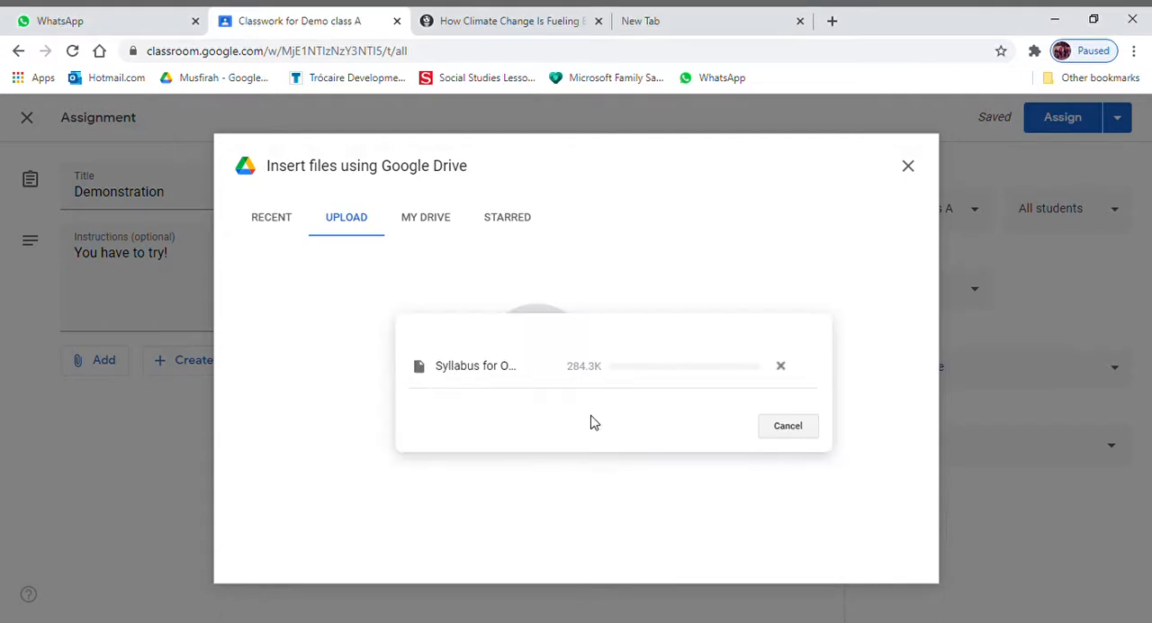
key(Escape)
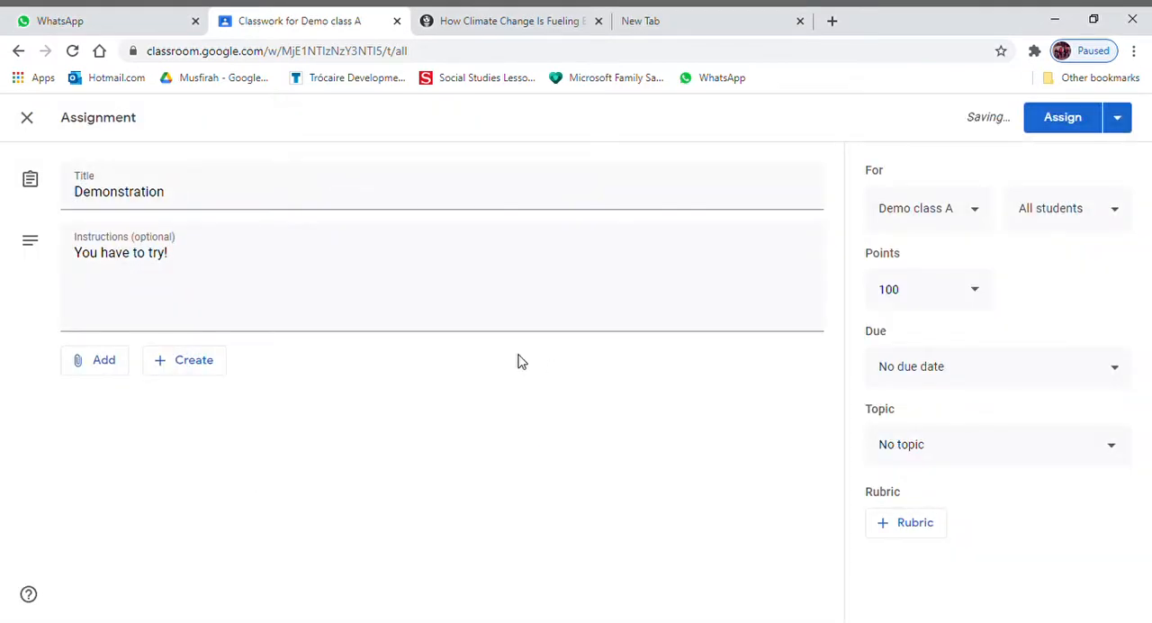
- Set the assignment's points to 10
click(989, 303)
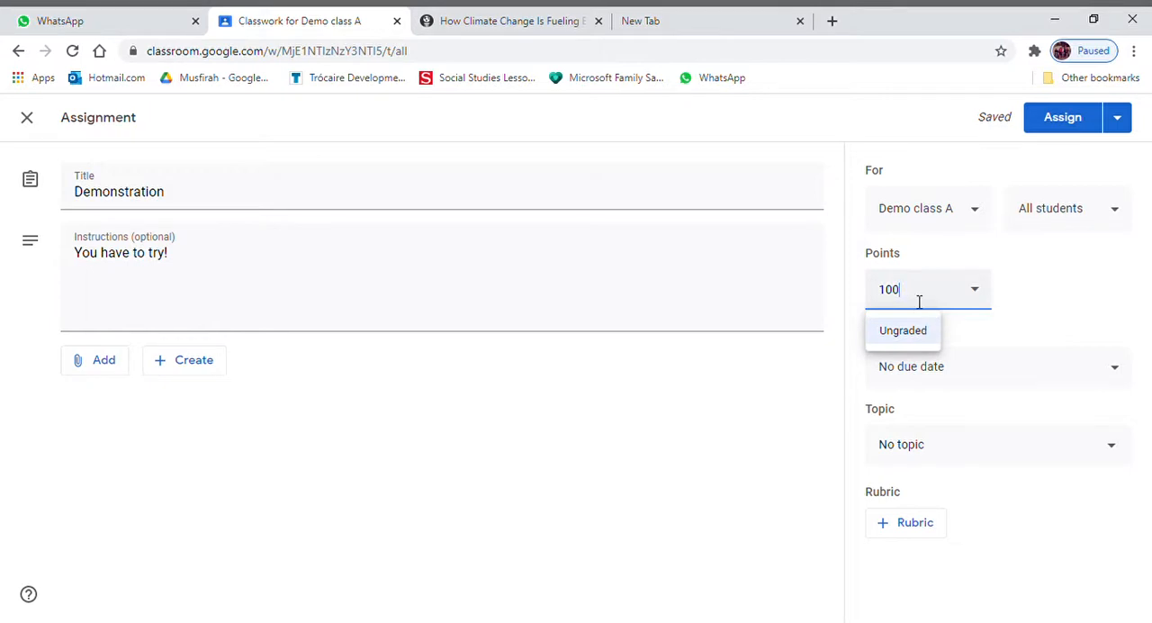
key(BackSpace)
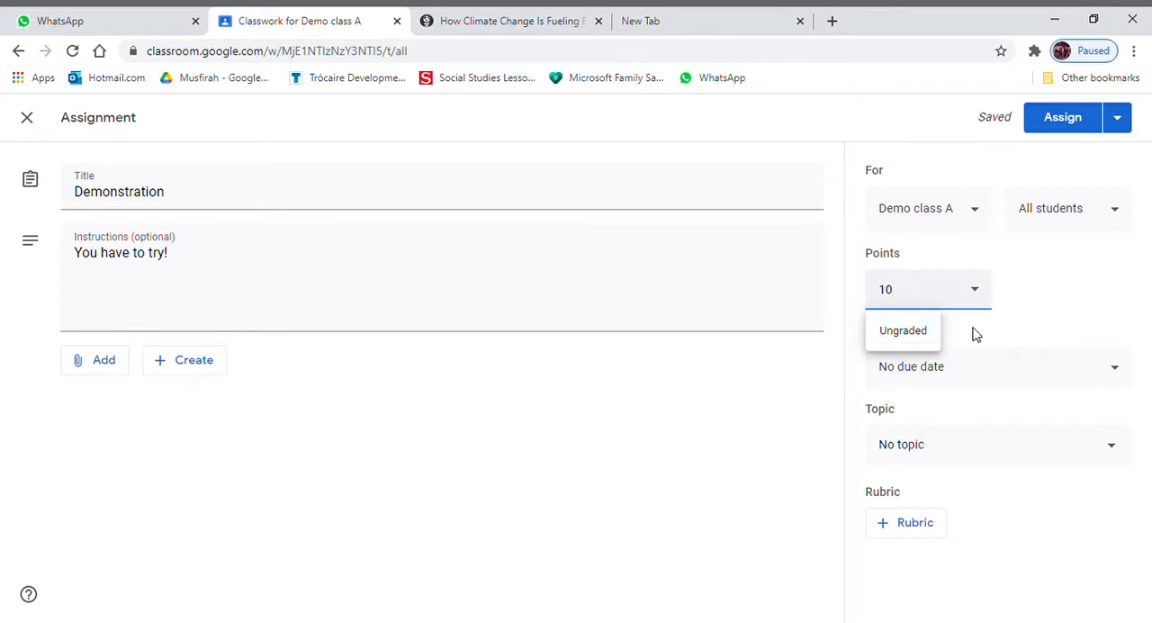
click(1015, 319)
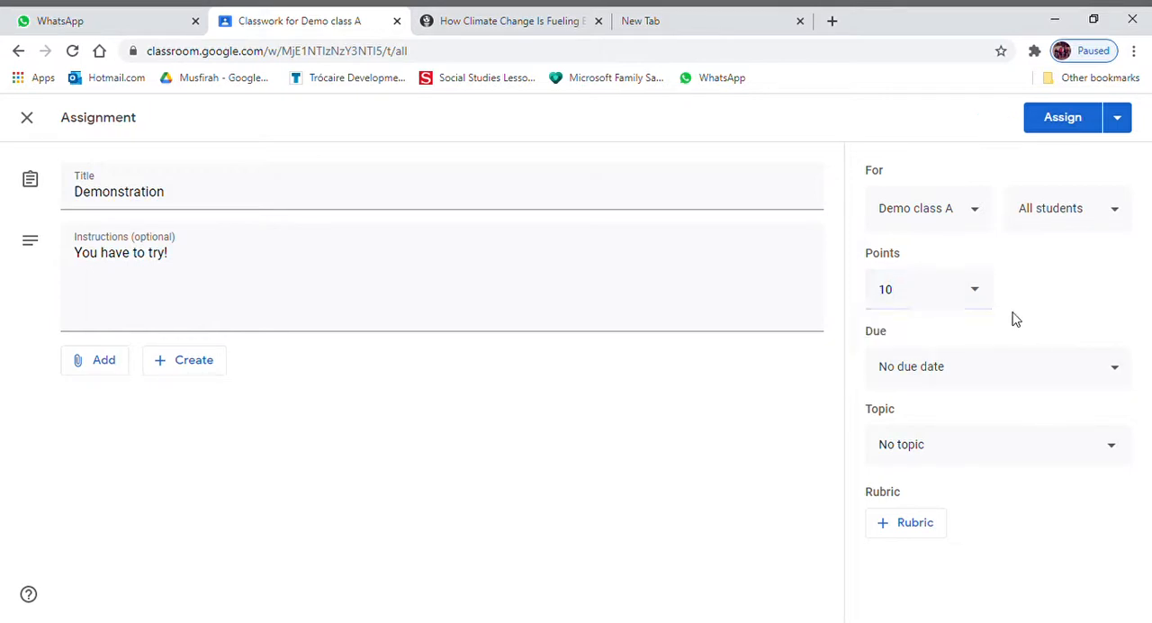
- Set the assignment's due date to Dec 12, 2020, without a time
click(1115, 370)
click(1020, 442)
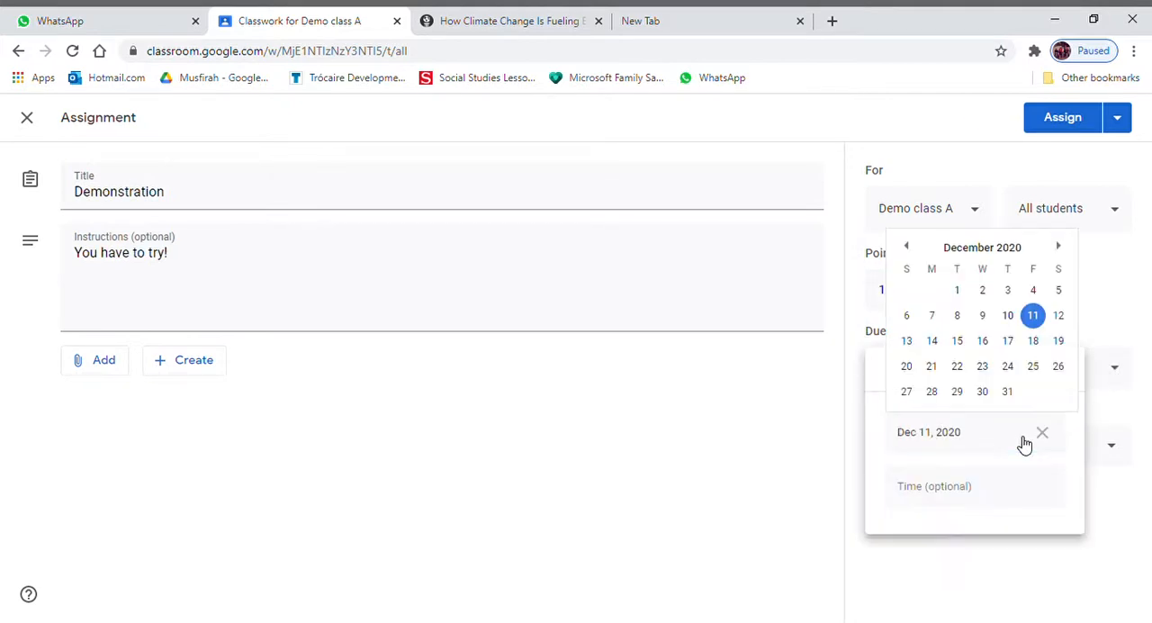
click(1060, 317)
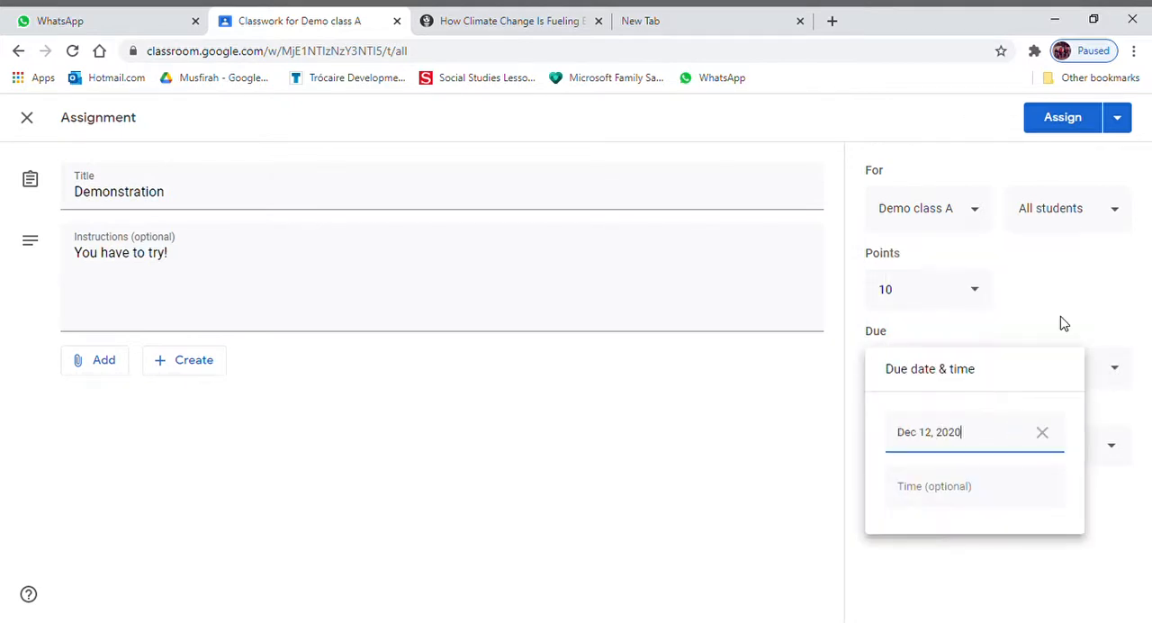
click(1107, 420)
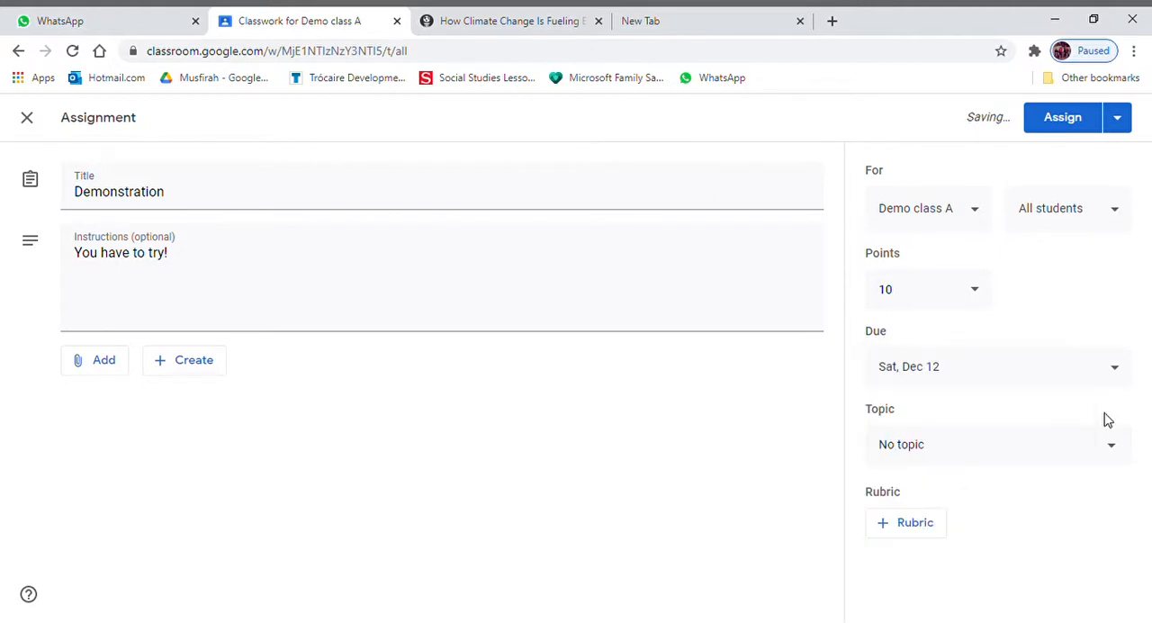
- Create a new topic named "1st week" for the assignment
click(1114, 448)
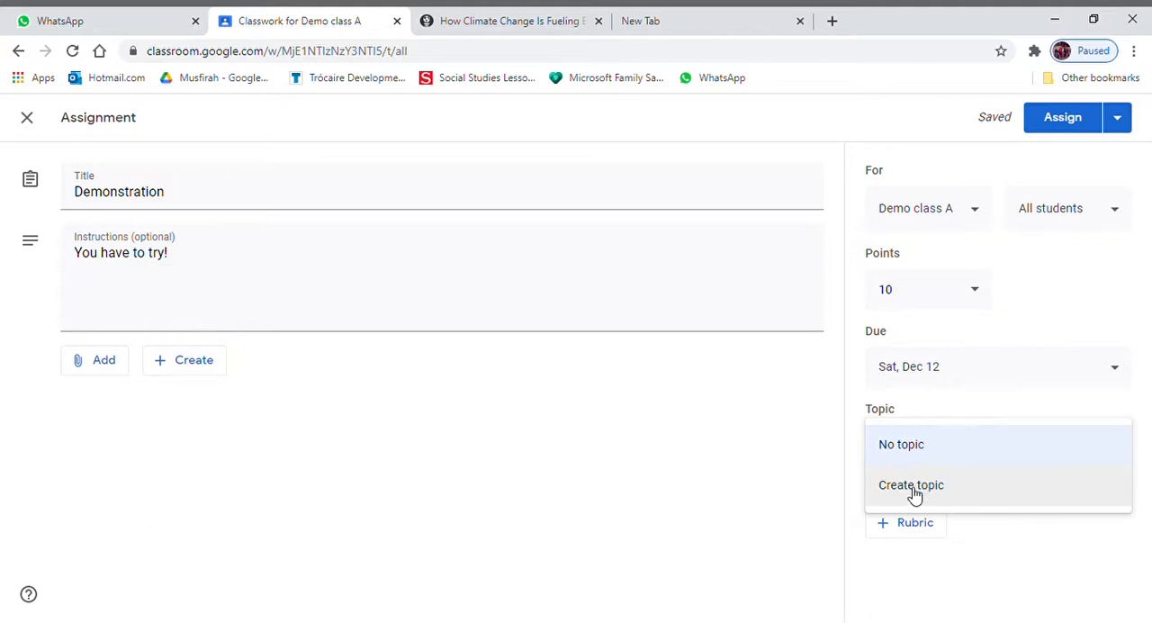
click(913, 493)
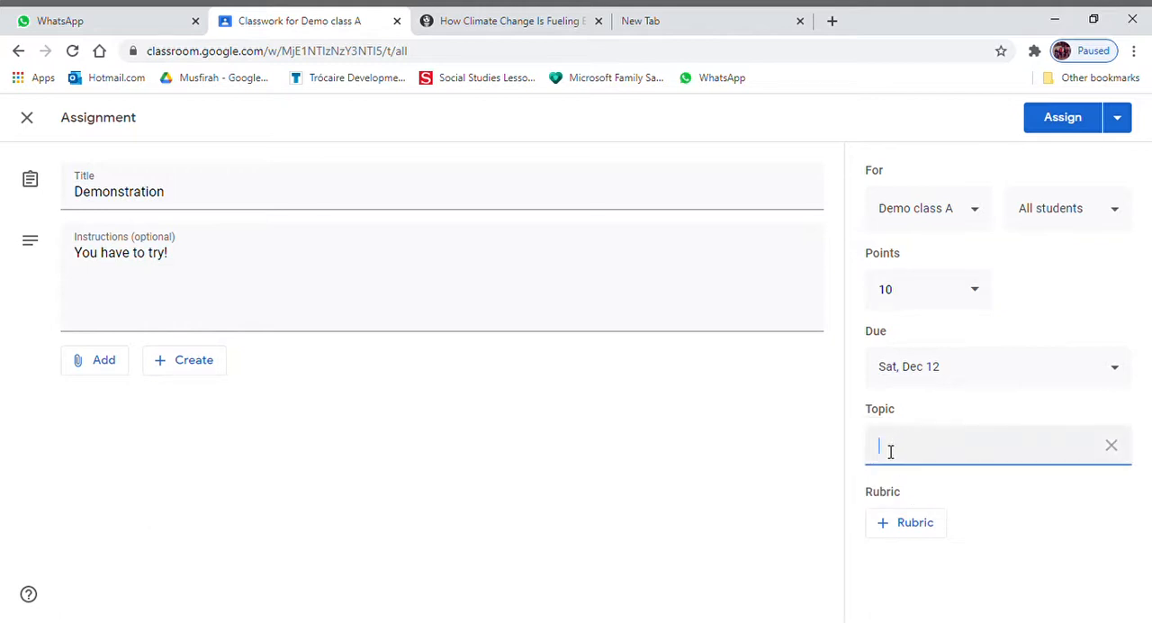
text(1st week)
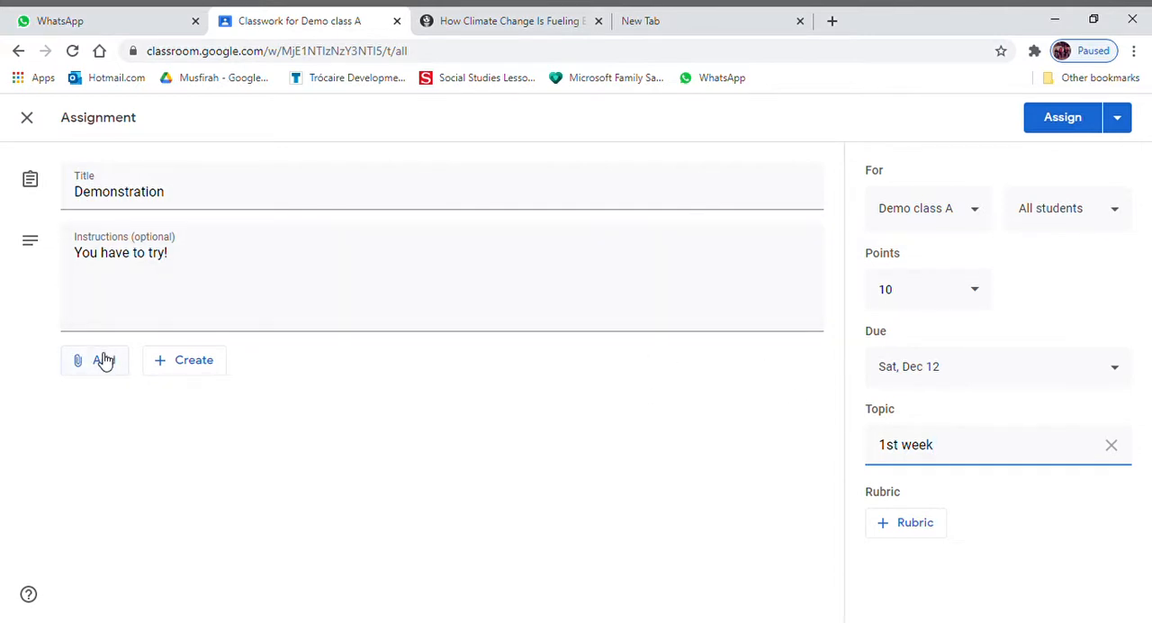
- Review the assignment's publishing options, the classes it can be posted to, and the student selection
click(1116, 123)
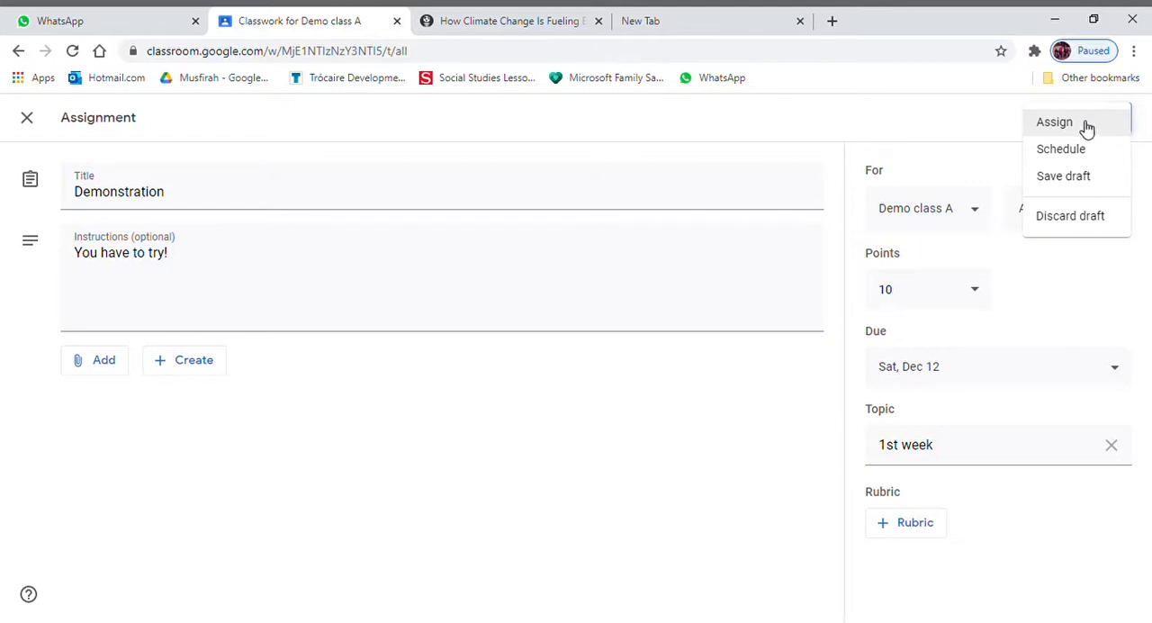
click(992, 173)
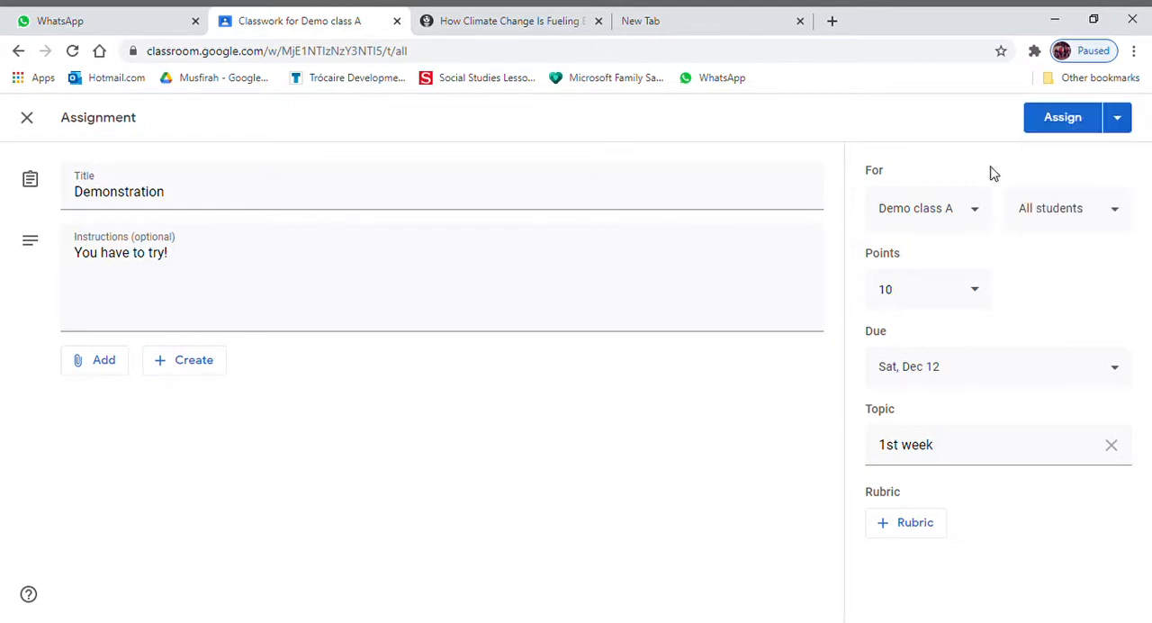
click(981, 214)
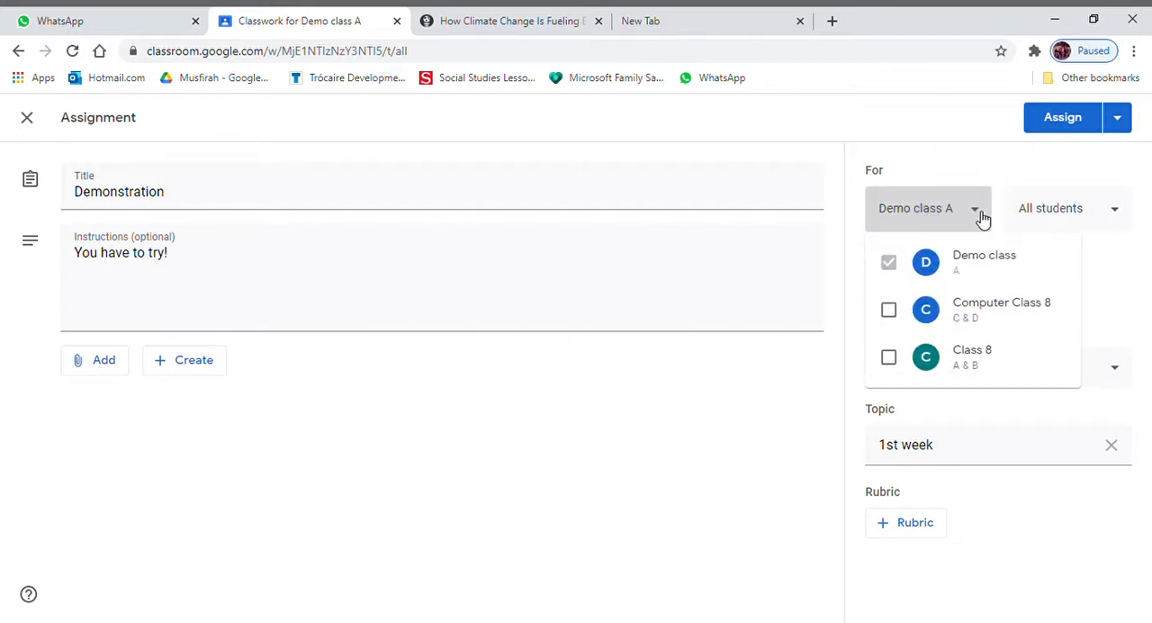
click(985, 216)
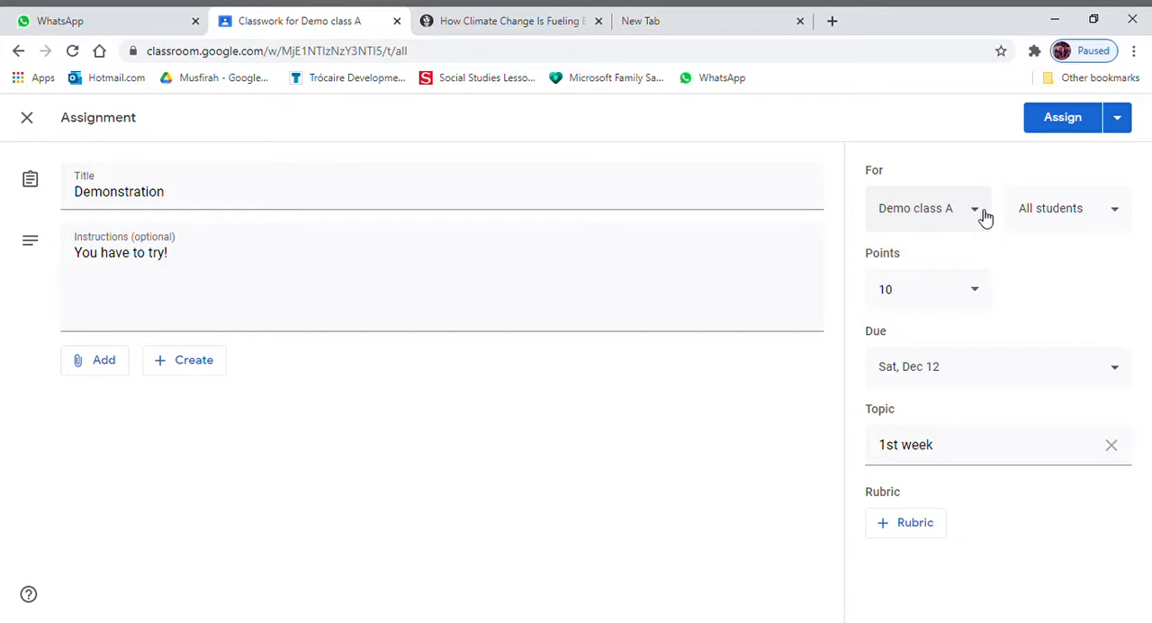
click(1121, 212)
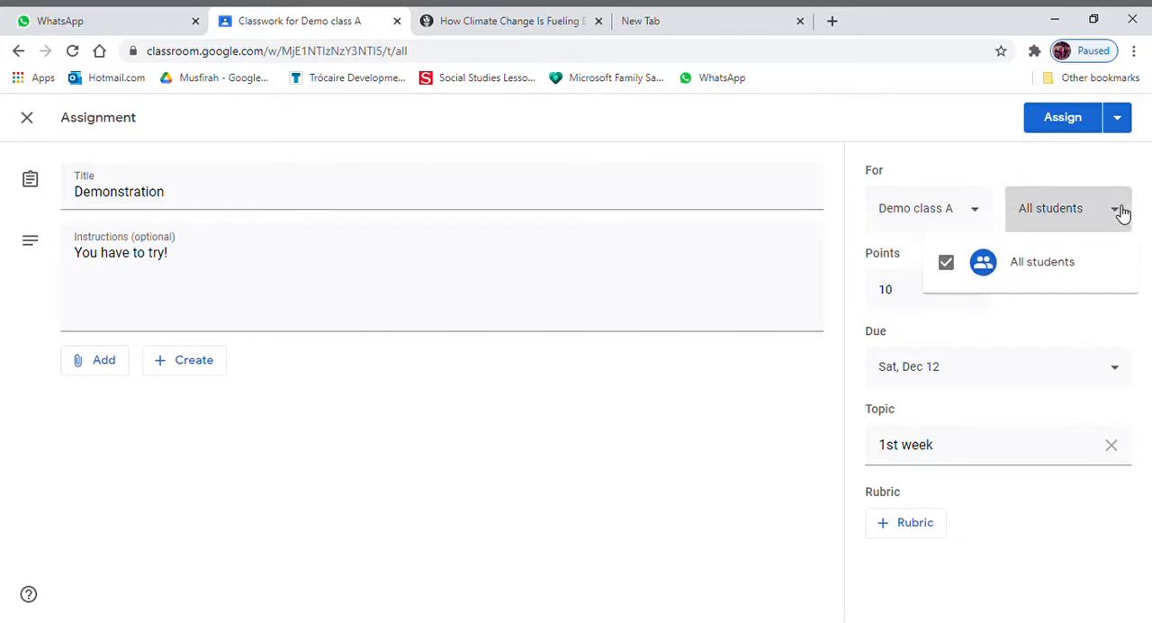
click(1120, 213)
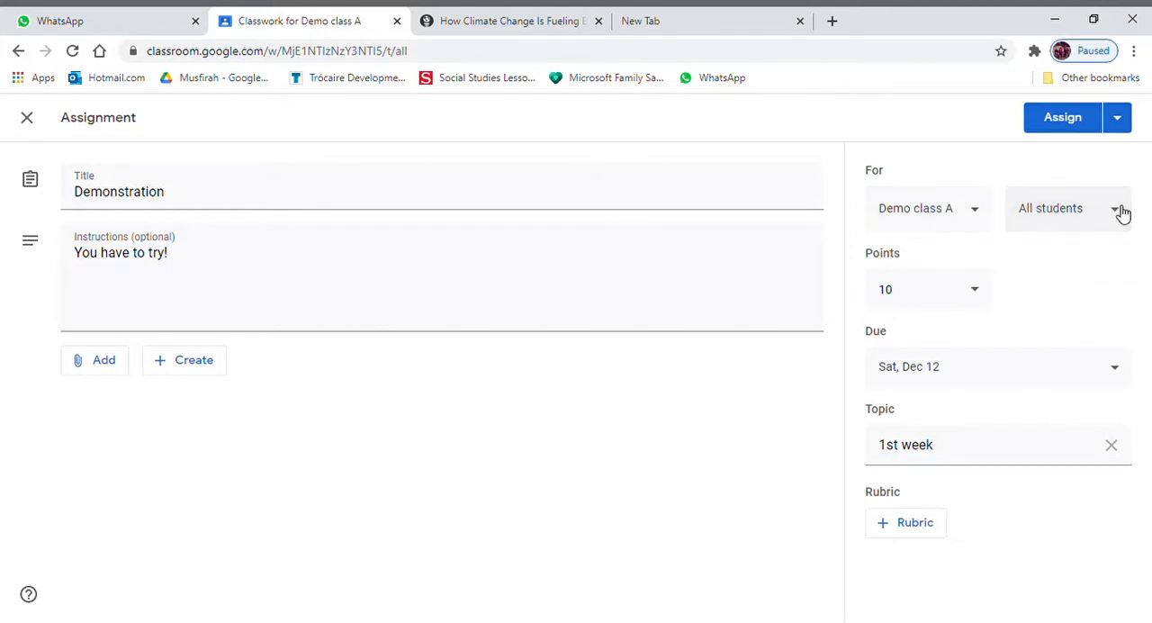
- Assign the Demonstration assignment to the class and expand its entry under the 1st week topic
click(1062, 118)
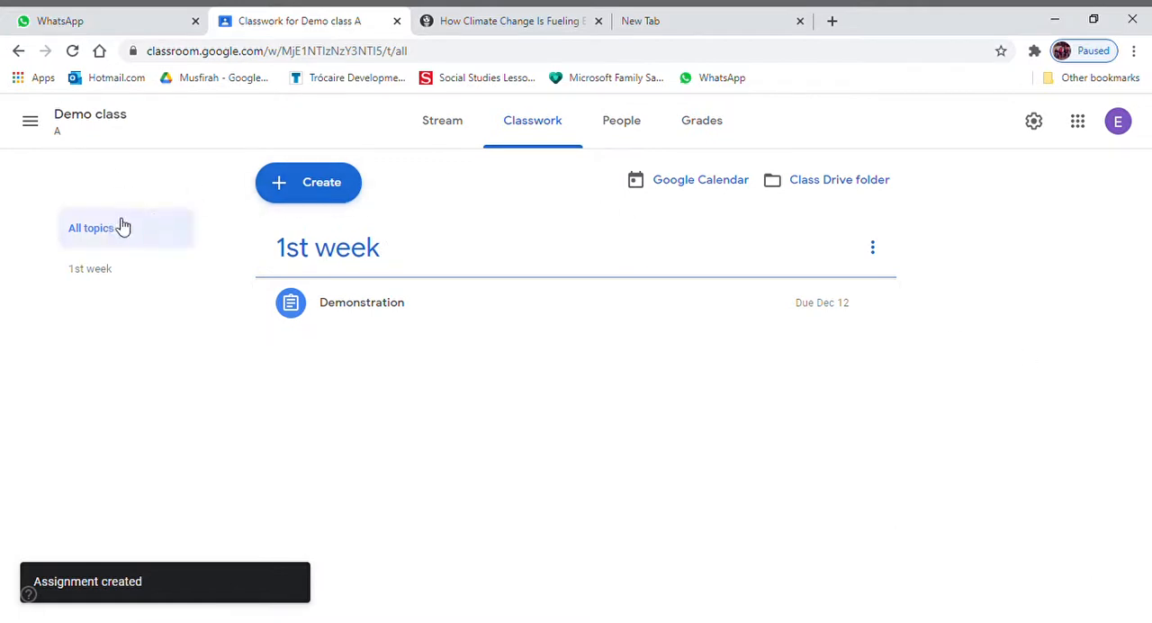
click(30, 121)
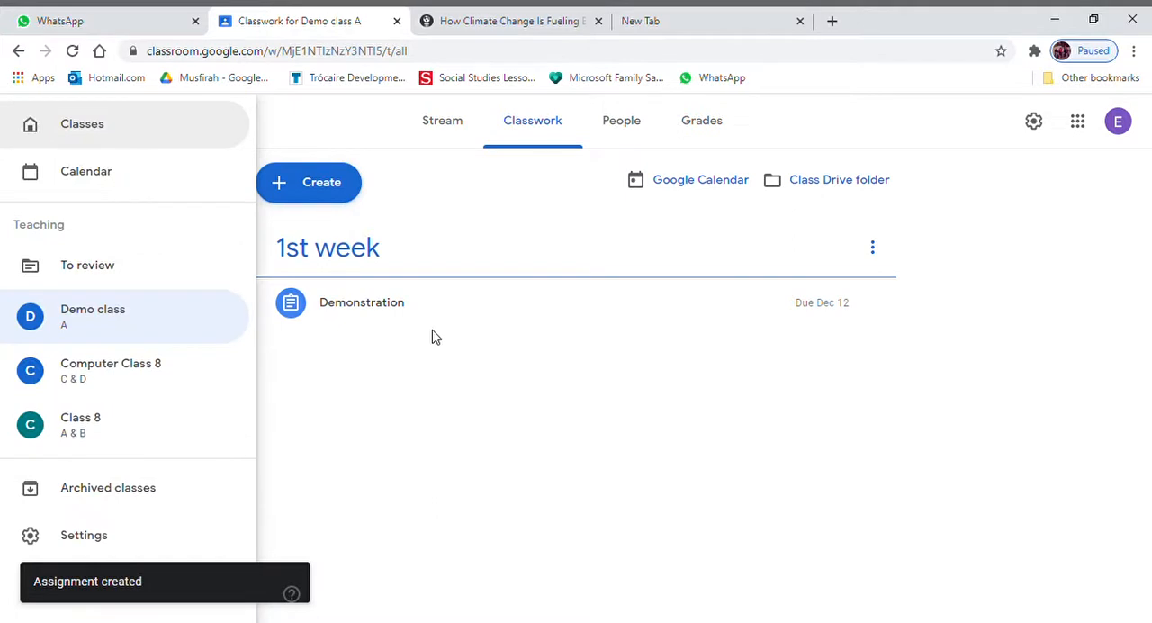
click(460, 310)
click(463, 300)
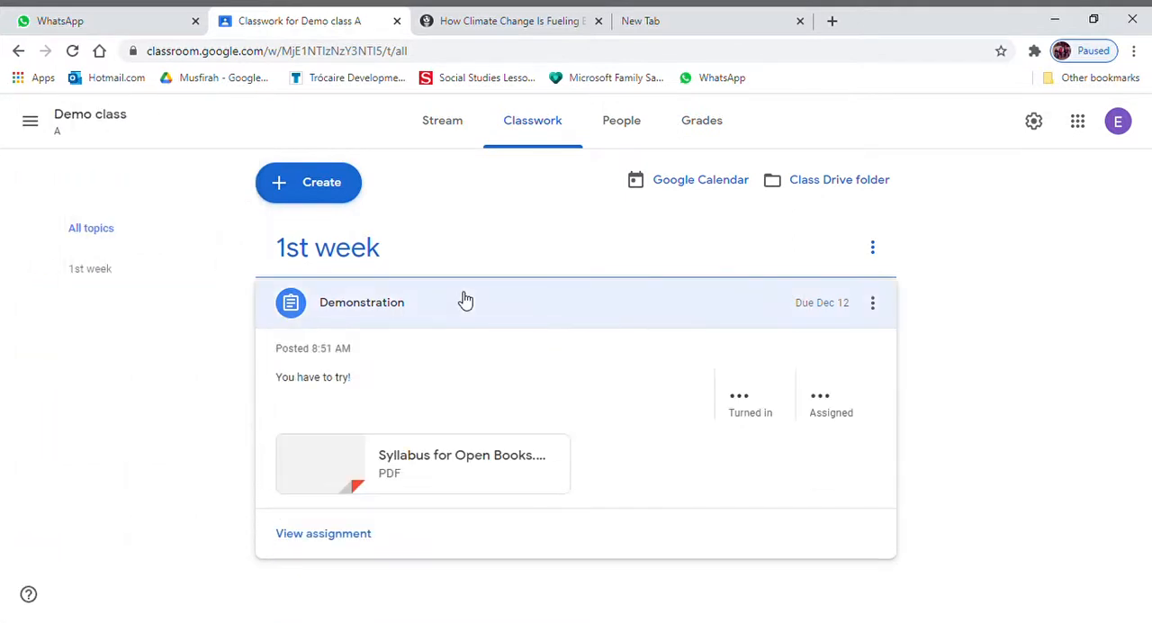